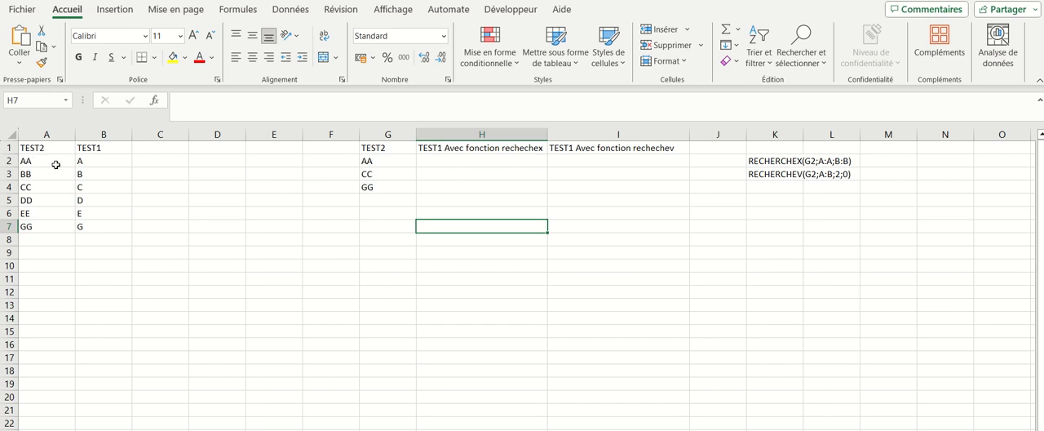
click(94, 164)
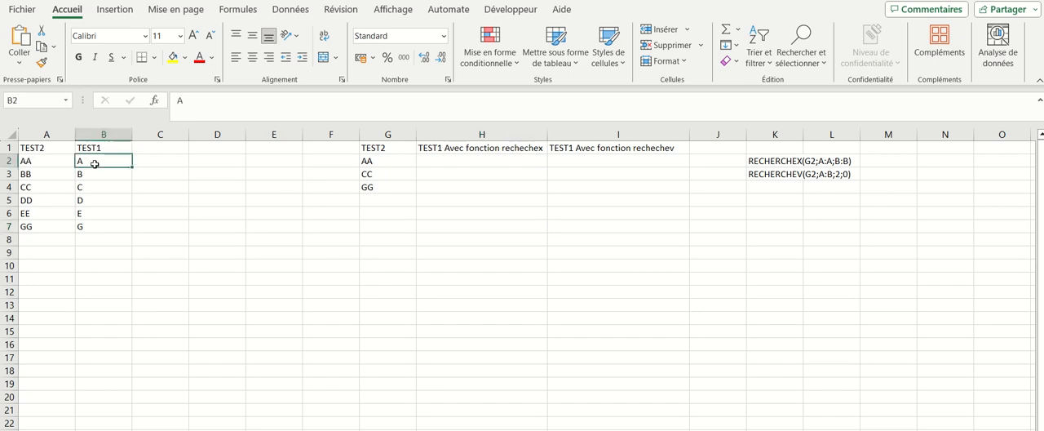
click(47, 161)
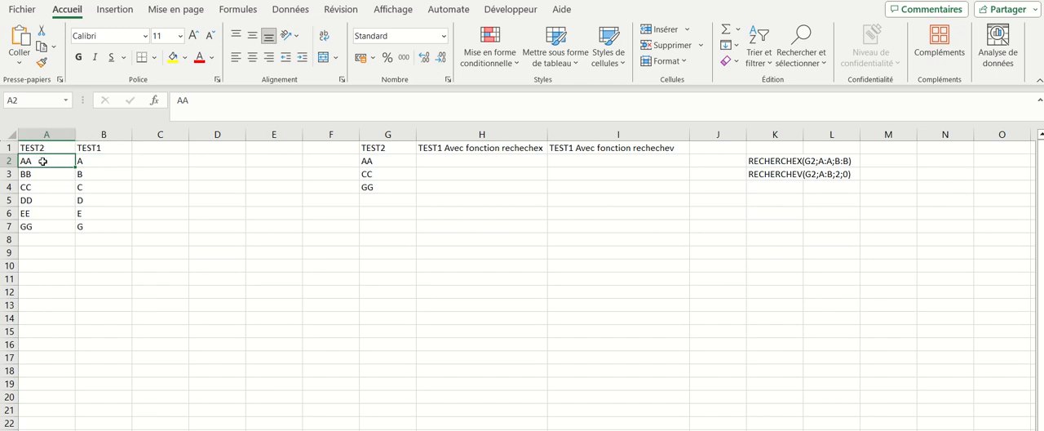
click(93, 161)
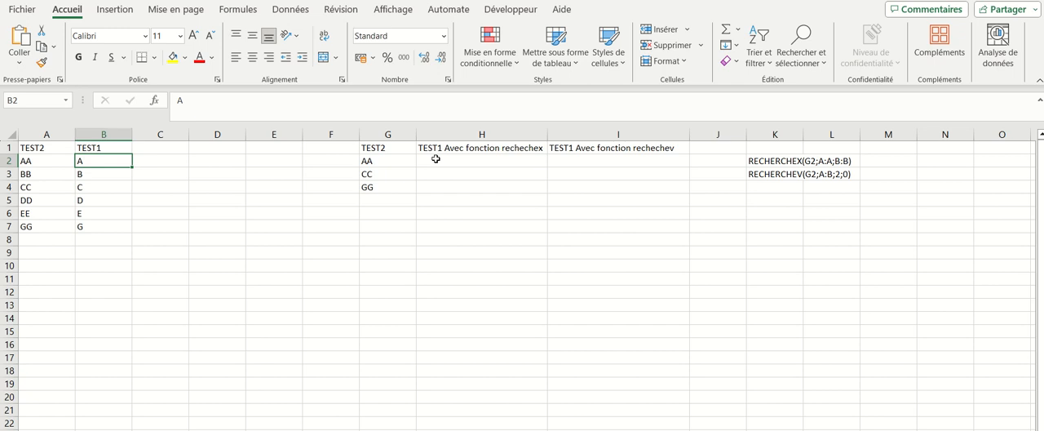
Step: Start a RECHERCHEX formula in cell H2 and open its function arguments
click(435, 159)
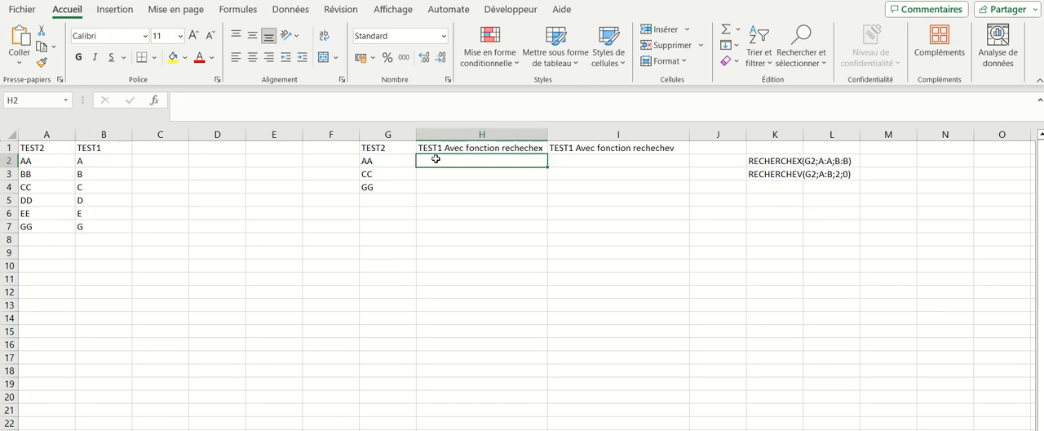
text(=)
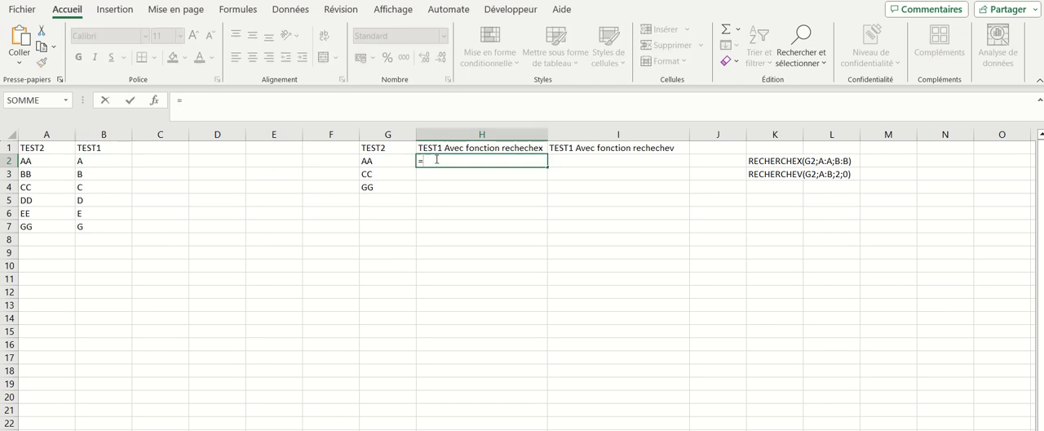
text(re)
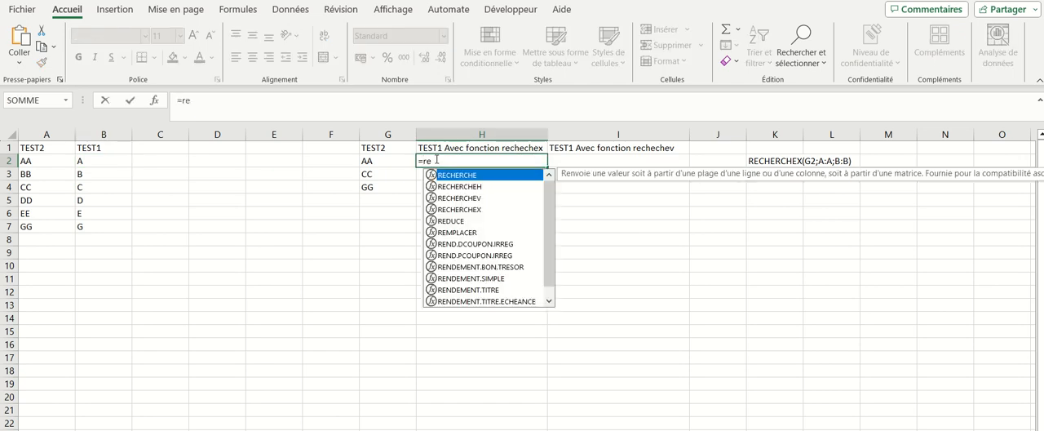
double_click(469, 209)
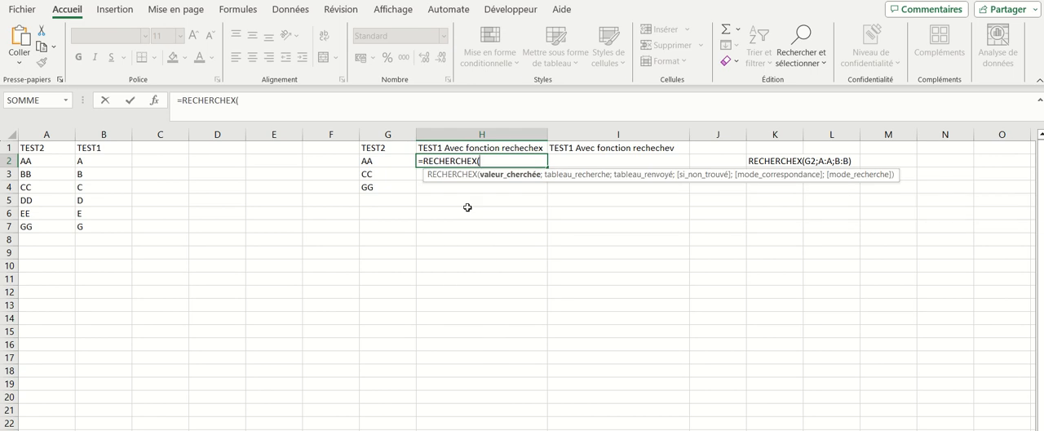
click(156, 102)
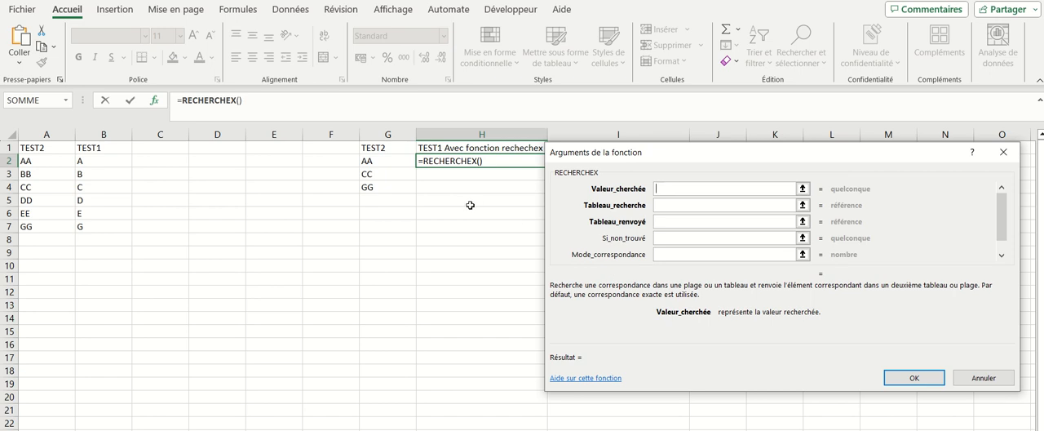
Step: Set the RECHERCHEX lookup value to G2, lookup array to A:A and return array to B:B, and fill the formula down to H4
click(382, 161)
click(678, 204)
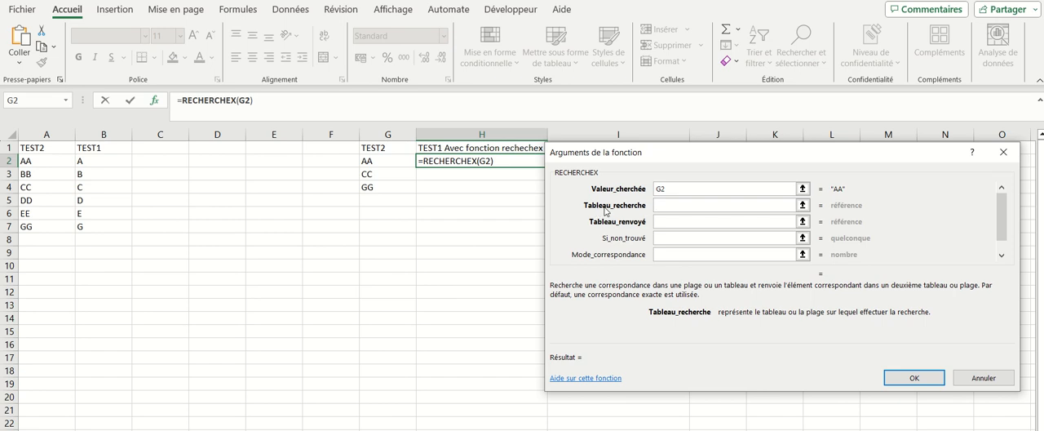
click(47, 134)
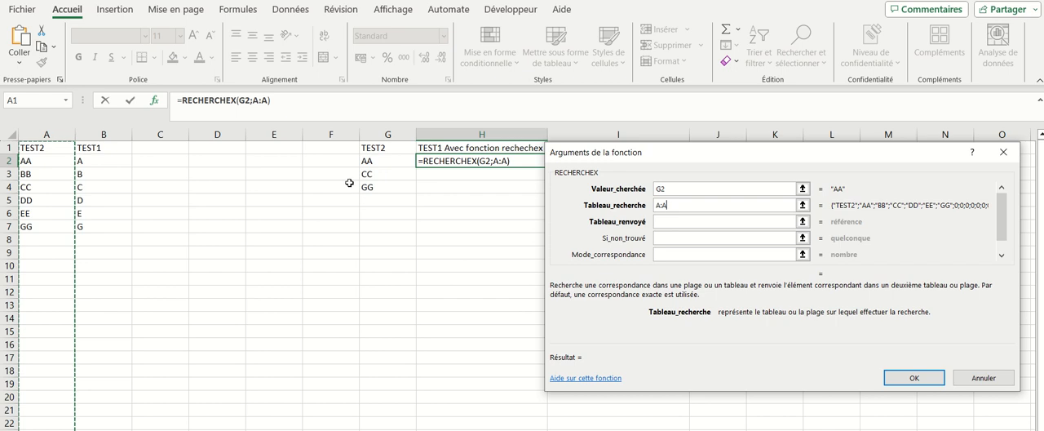
click(665, 221)
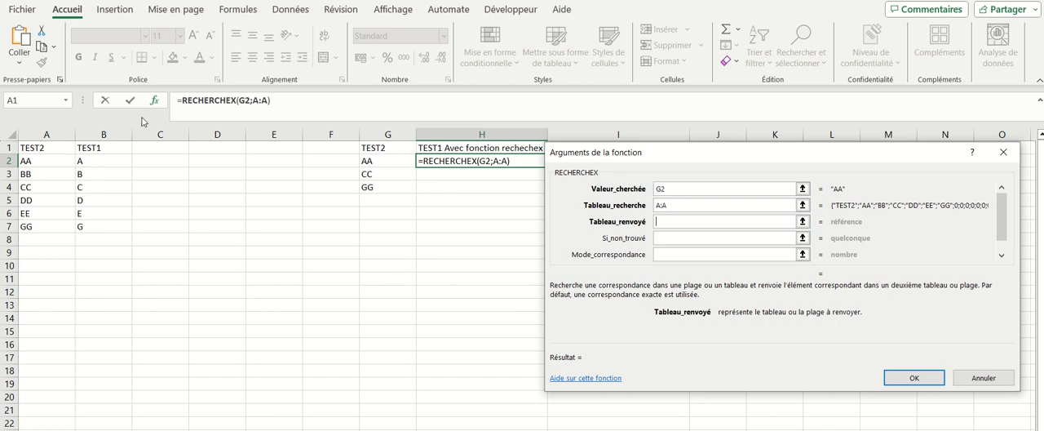
click(99, 135)
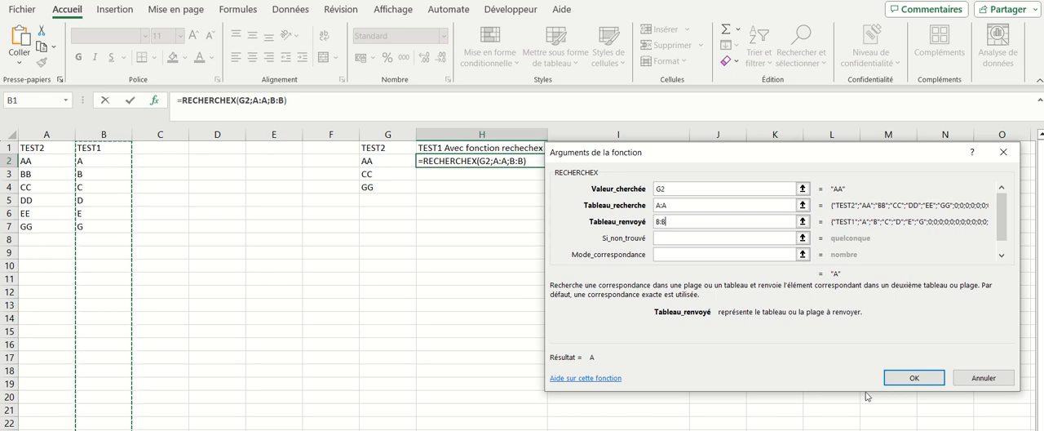
click(915, 379)
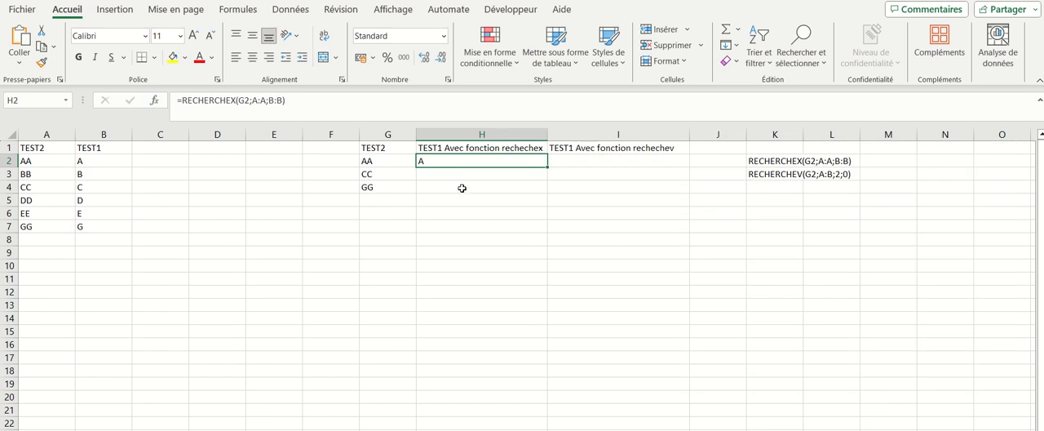
double_click(548, 167)
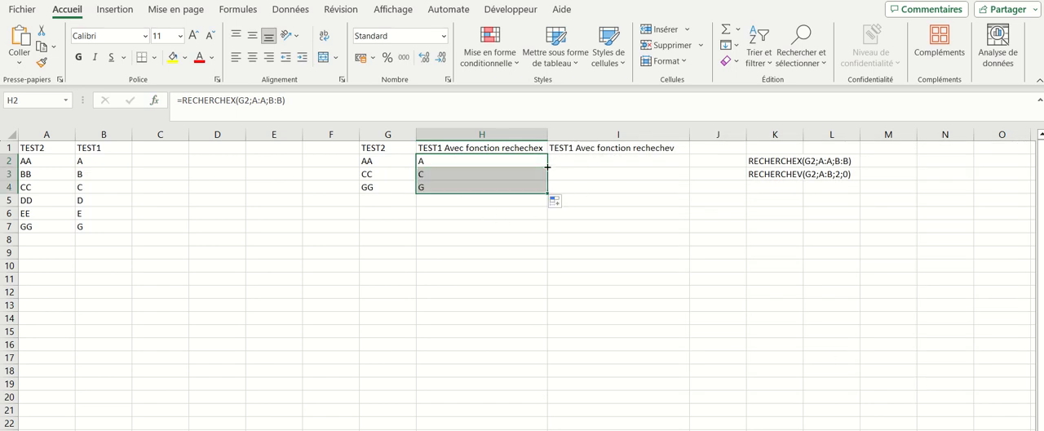
click(369, 160)
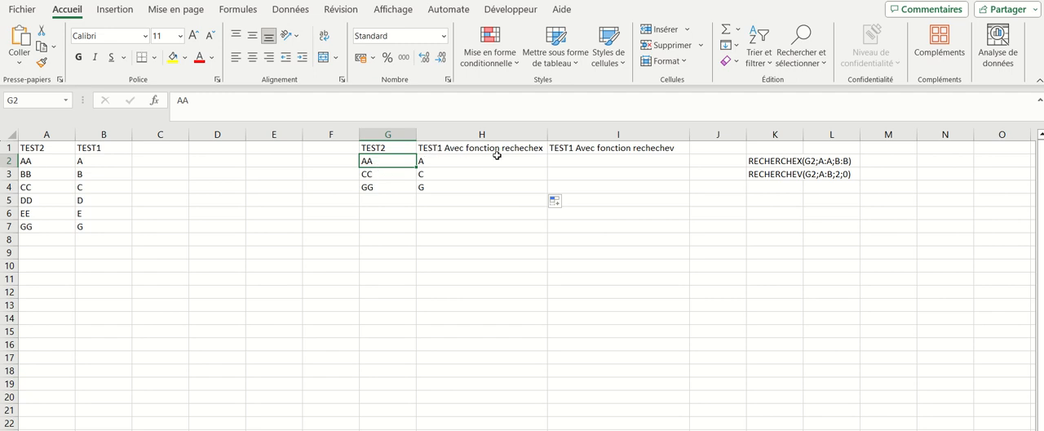
Step: Start a RECHERCHEV formula in cell I2 with G2 as the lookup value and columns A:B as the table
click(590, 163)
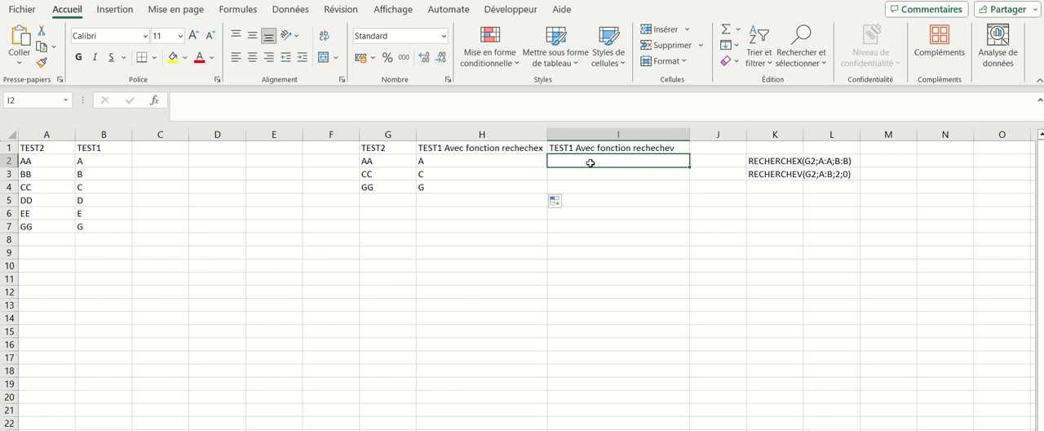
text(=)
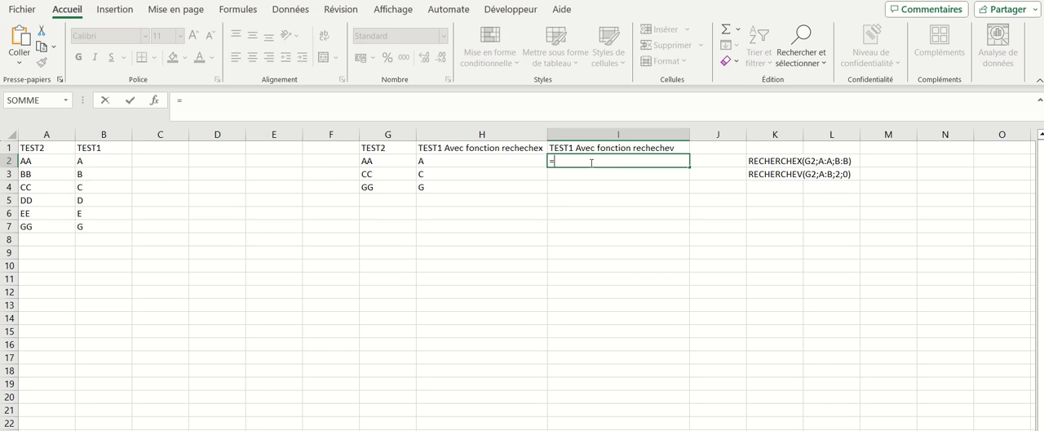
text(re)
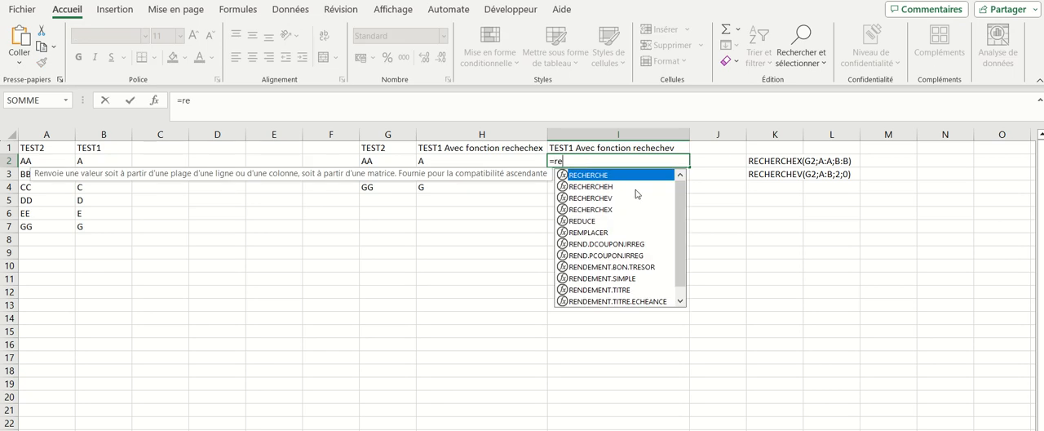
double_click(604, 197)
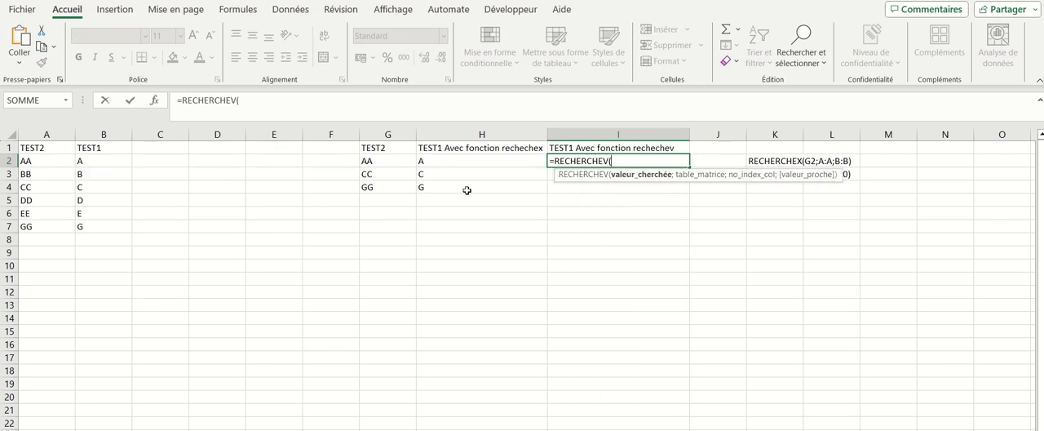
click(390, 162)
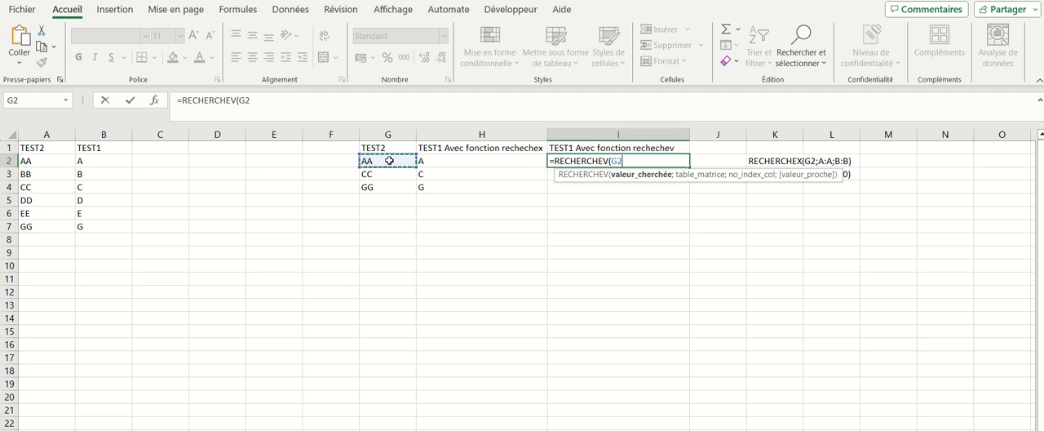
text(;)
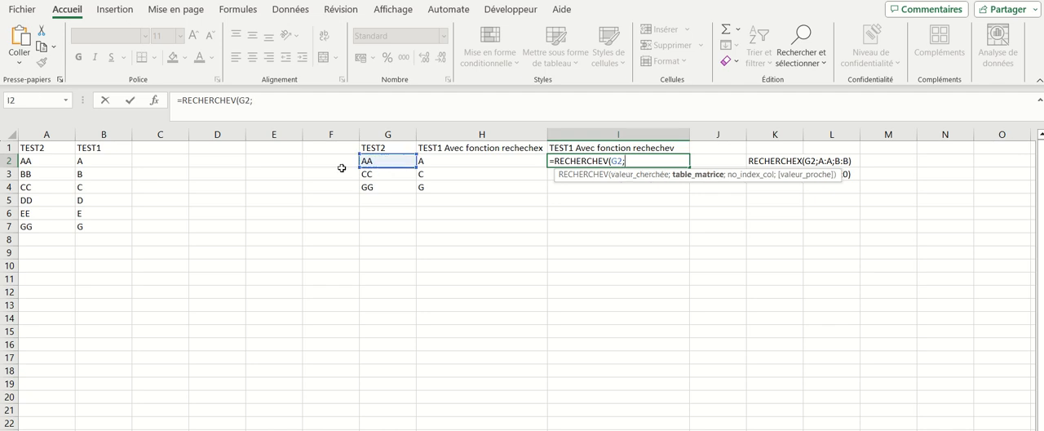
drag(44, 134, 79, 144)
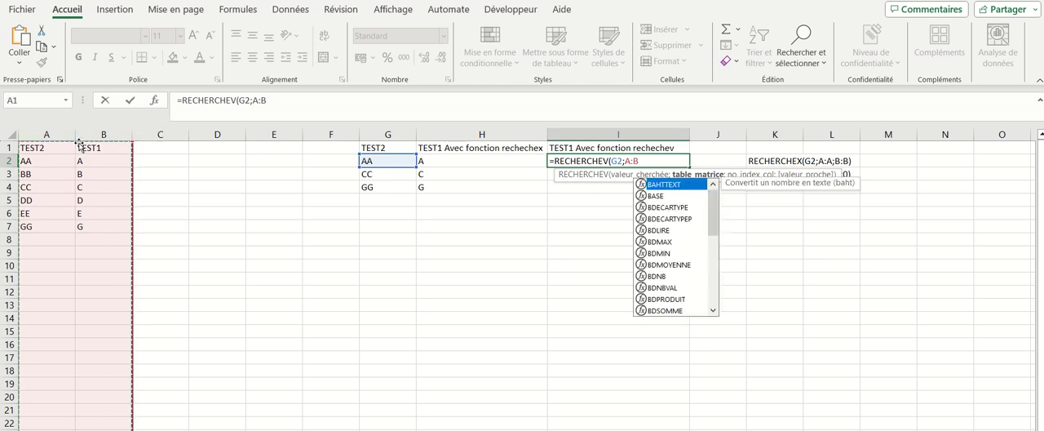
click(79, 144)
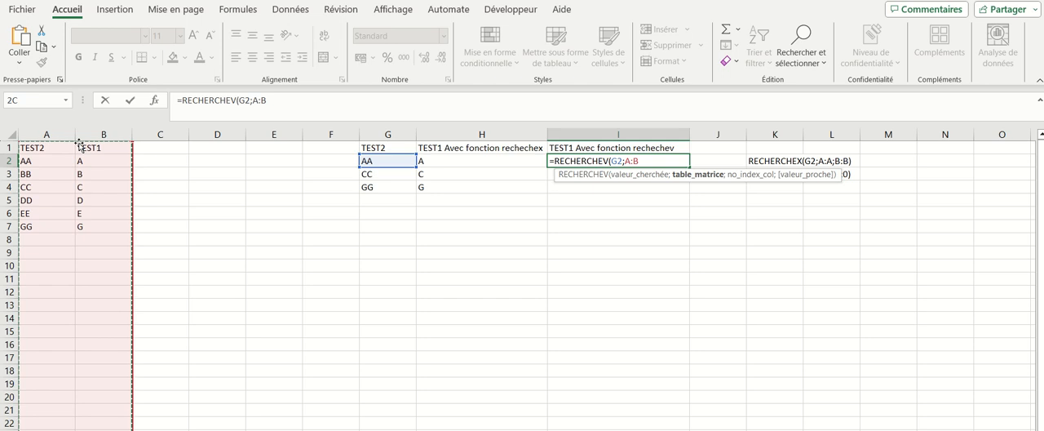
text(.)
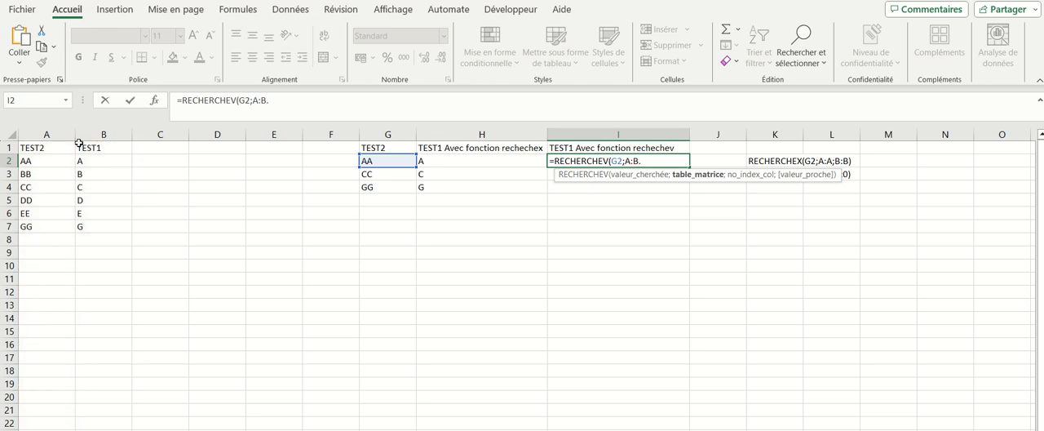
key(BackSpace)
text(;2)
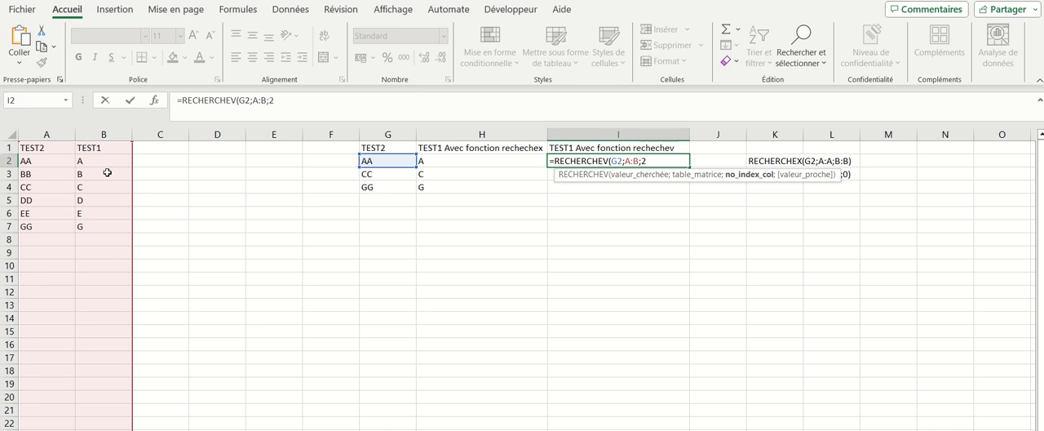
Step: Complete the RECHERCHEV formula with column index 2 and match argument 0, and fill it down to I4
key(BackSpace)
text(;)
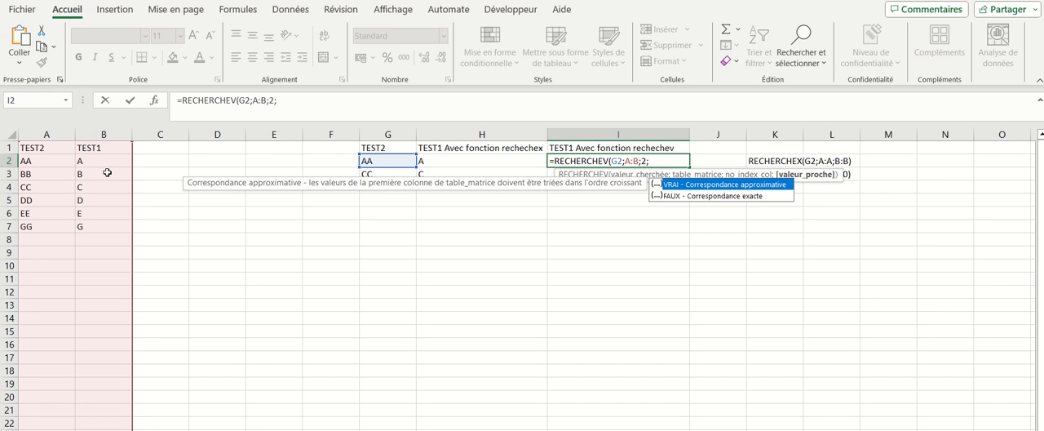
key(Escape)
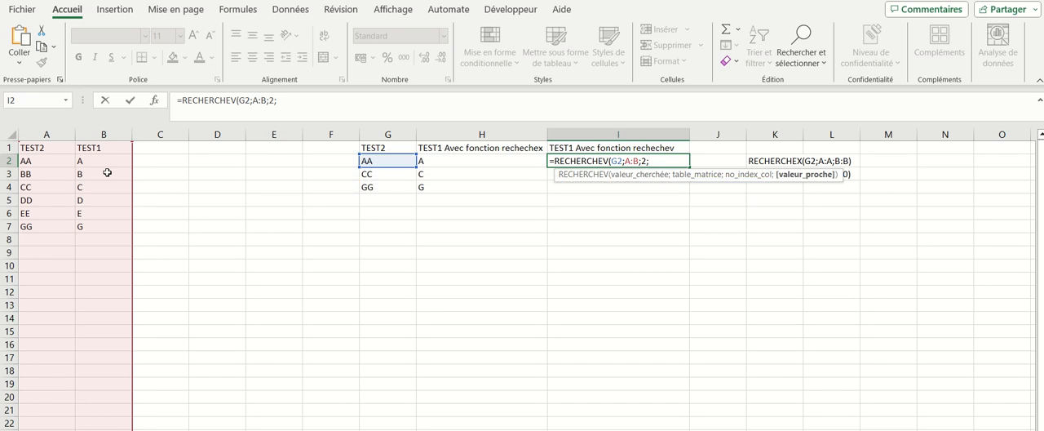
text(0)
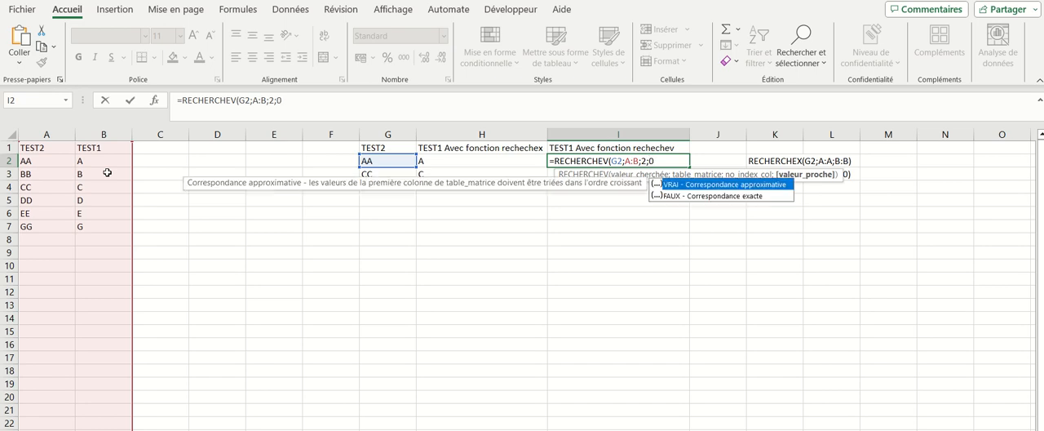
text())
key(Return)
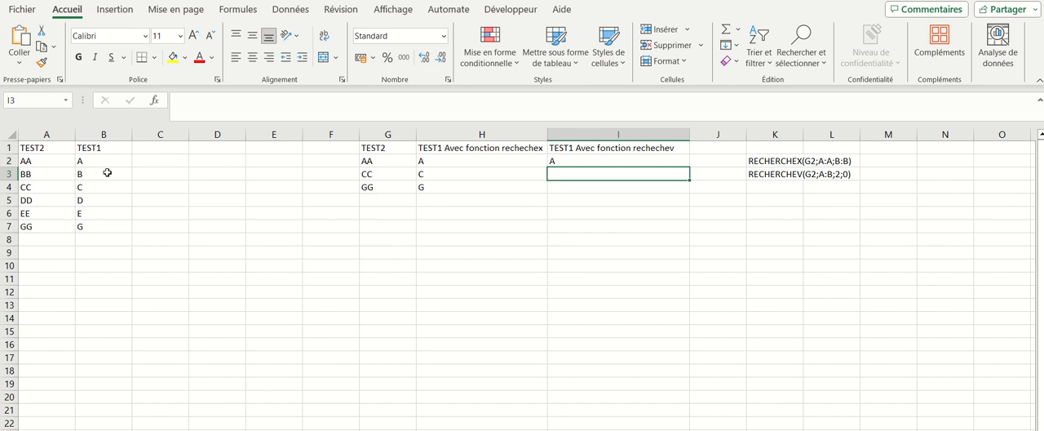
click(650, 162)
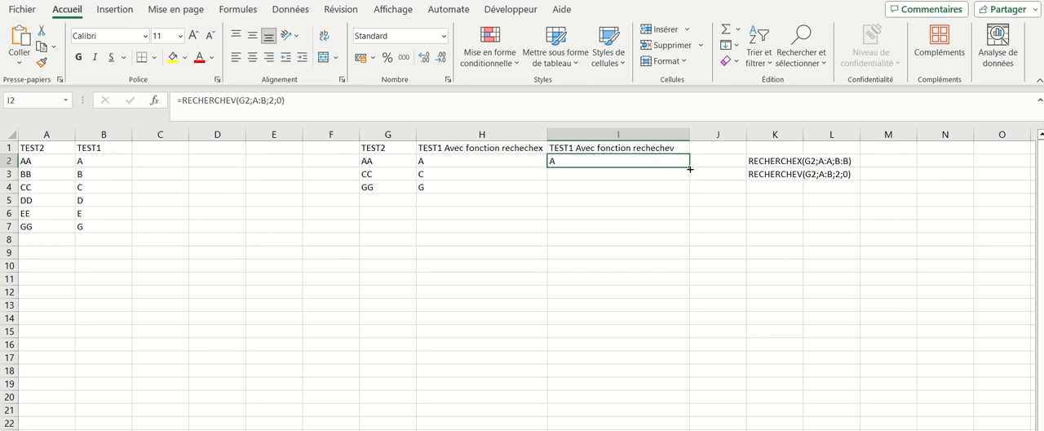
drag(692, 171, 684, 193)
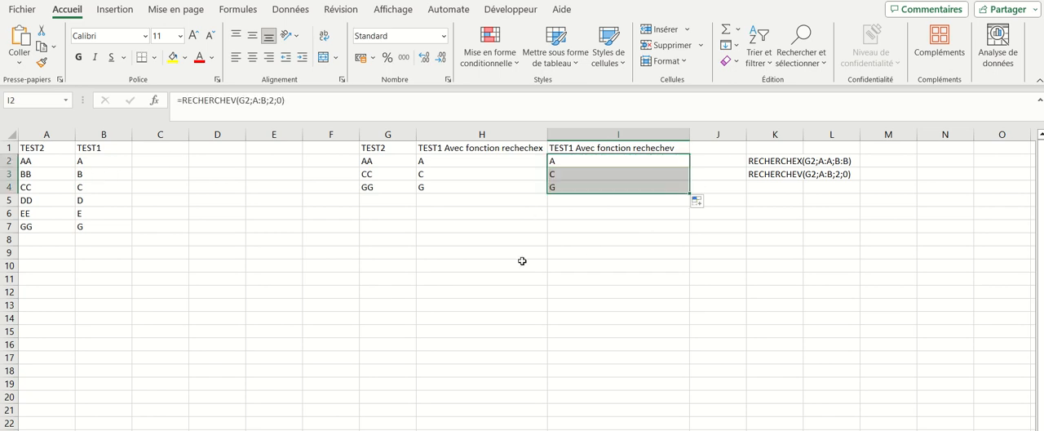
click(438, 225)
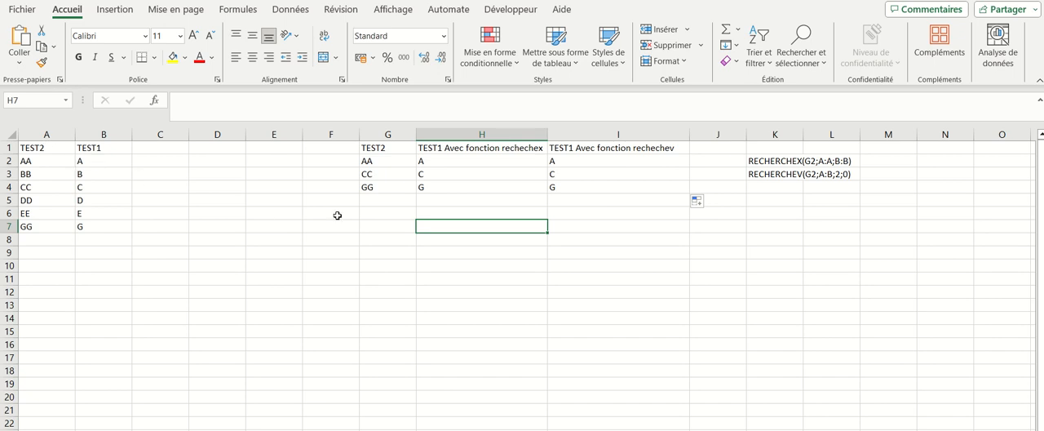
drag(450, 160, 452, 188)
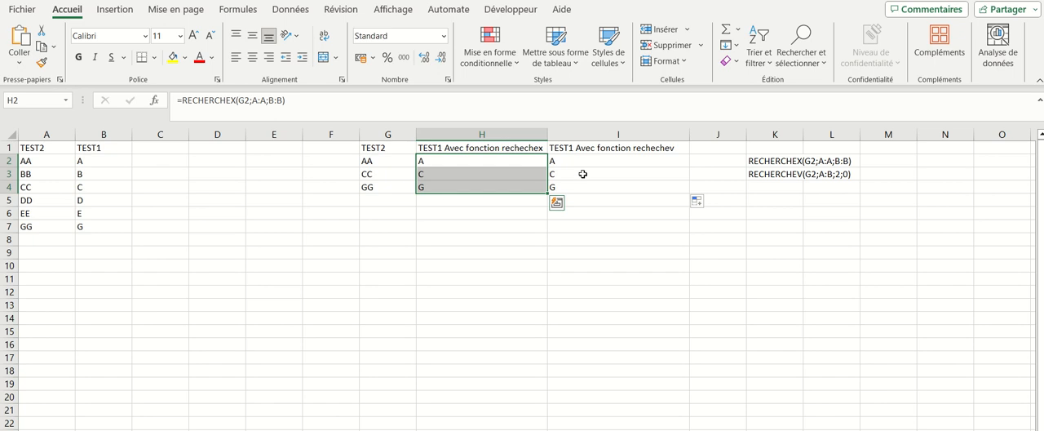
drag(584, 160, 585, 184)
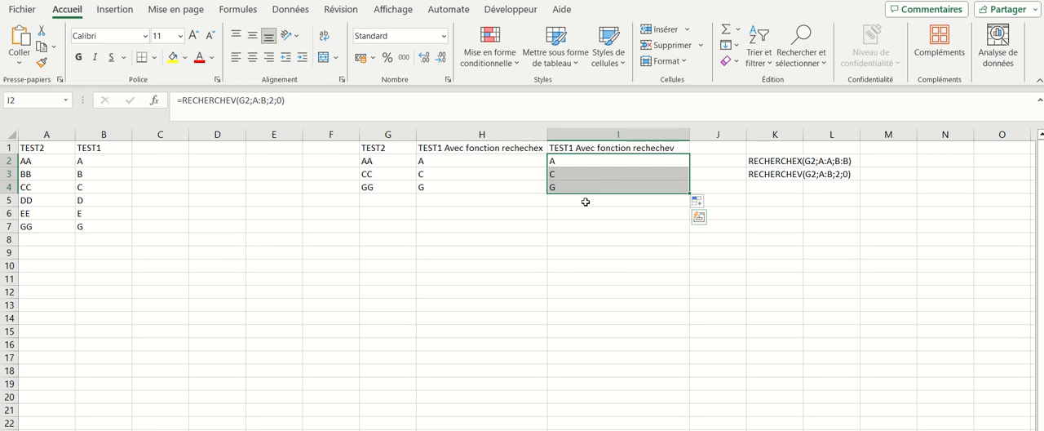
click(501, 149)
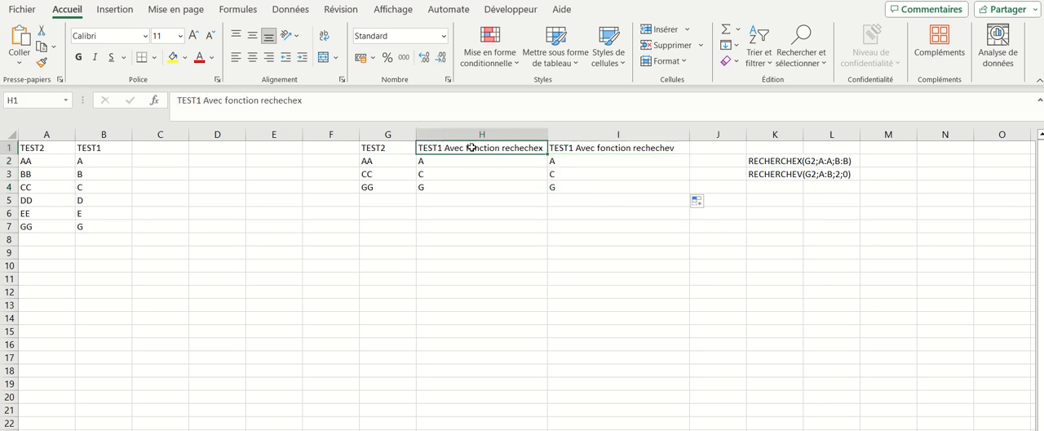
Step: Move the TEST1 column in front of the TEST2 column in the source table by cutting column B and inserting it before column A
click(662, 146)
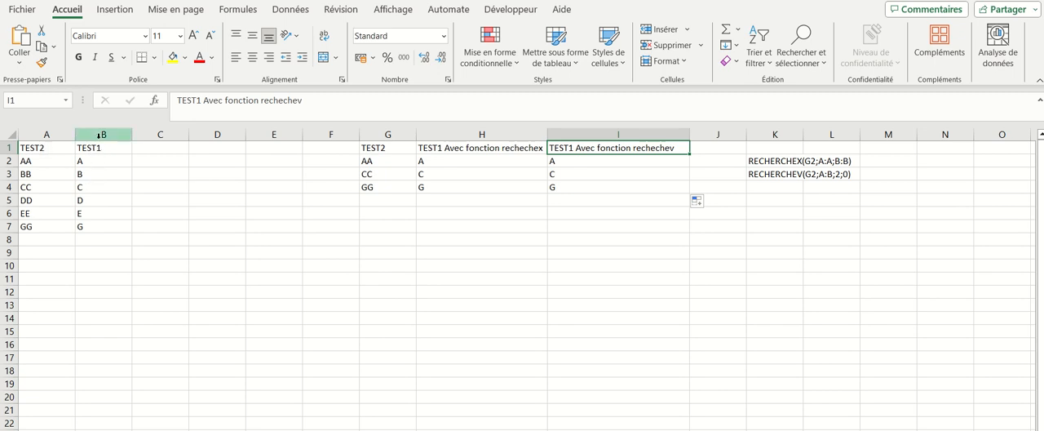
click(99, 135)
key(ctrl+c)
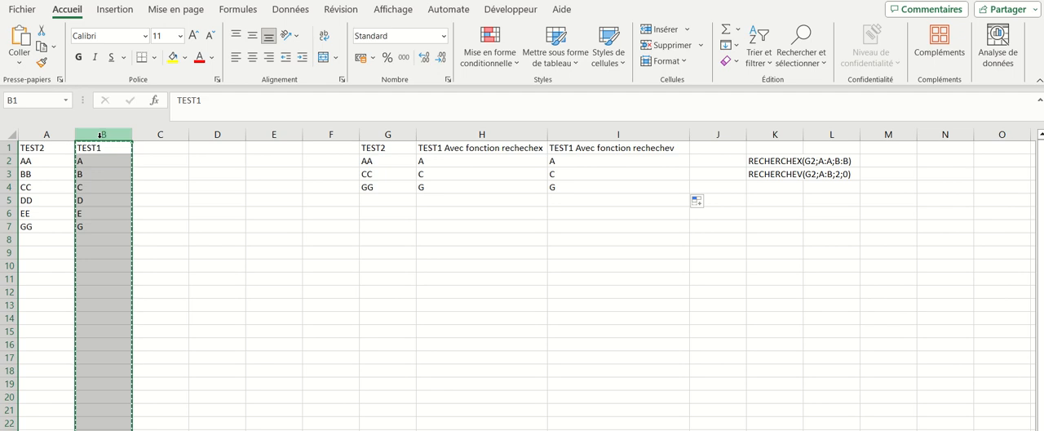
click(46, 135)
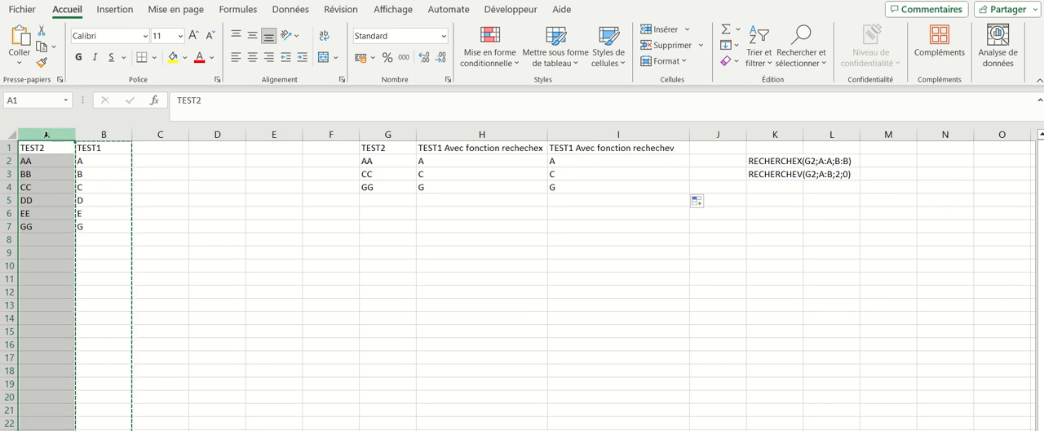
key(ctrl+shift+plus)
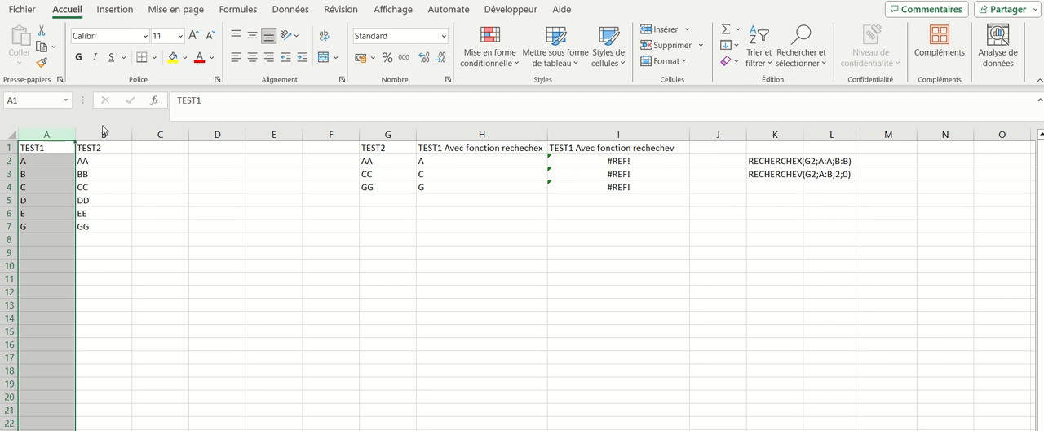
Step: Examine the swapped source headers, the RECHERCHEX results in H2:H4, the RECHERCHEV results in I2:I4 and the reference formula in K3
click(87, 152)
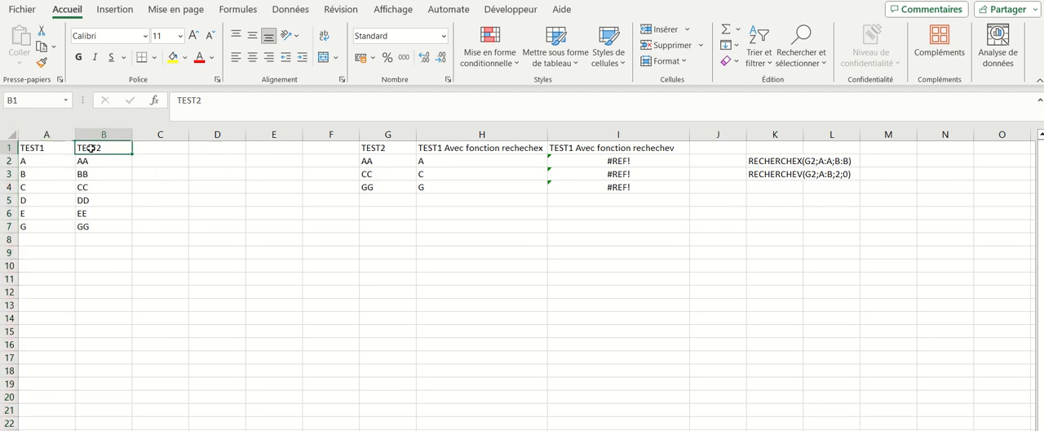
click(43, 148)
click(88, 150)
drag(448, 161, 450, 184)
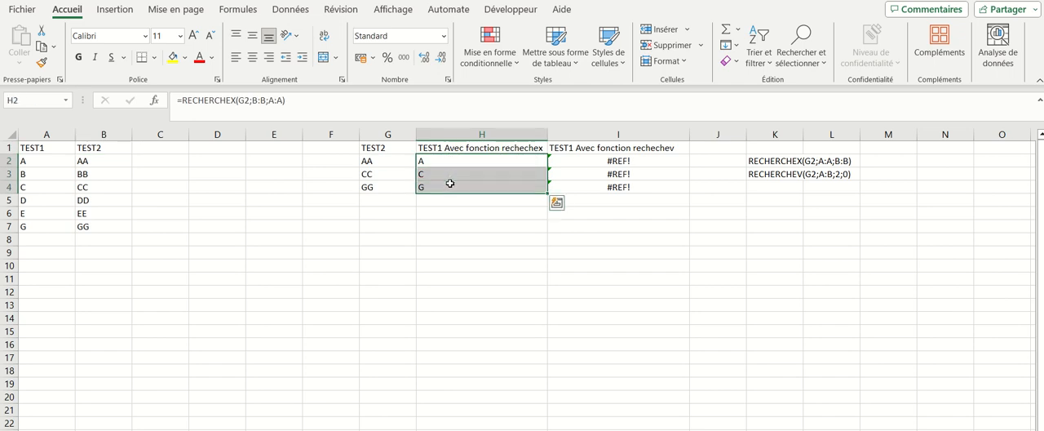
click(609, 160)
drag(608, 160, 607, 184)
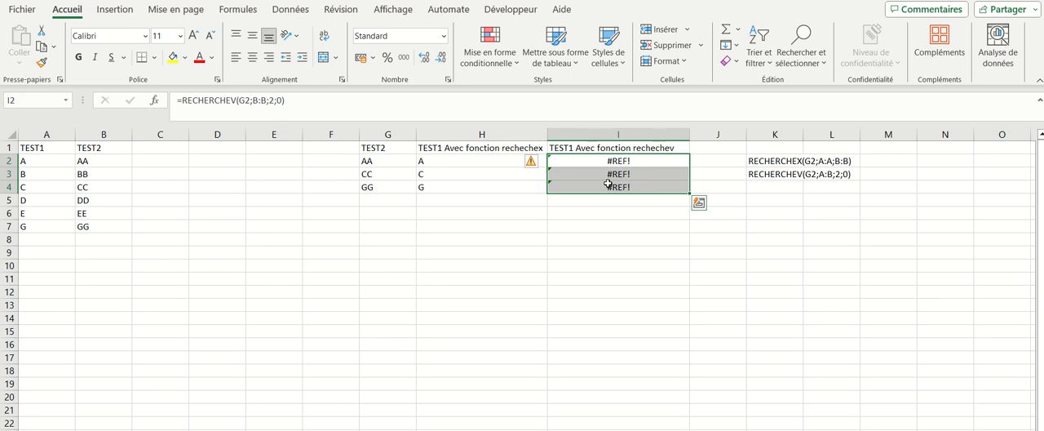
click(785, 175)
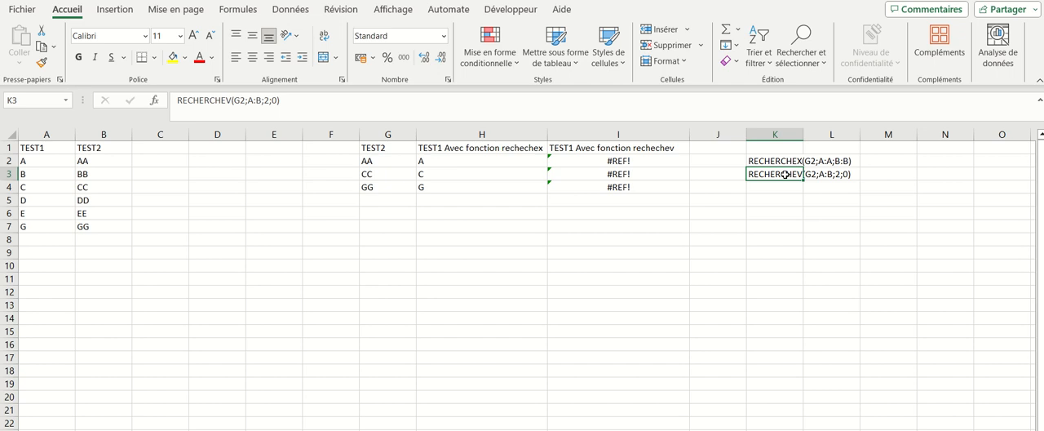
Step: Set the table range of the RECHERCHEV formula in I2 to A:B and fill the formula down to I4
click(647, 158)
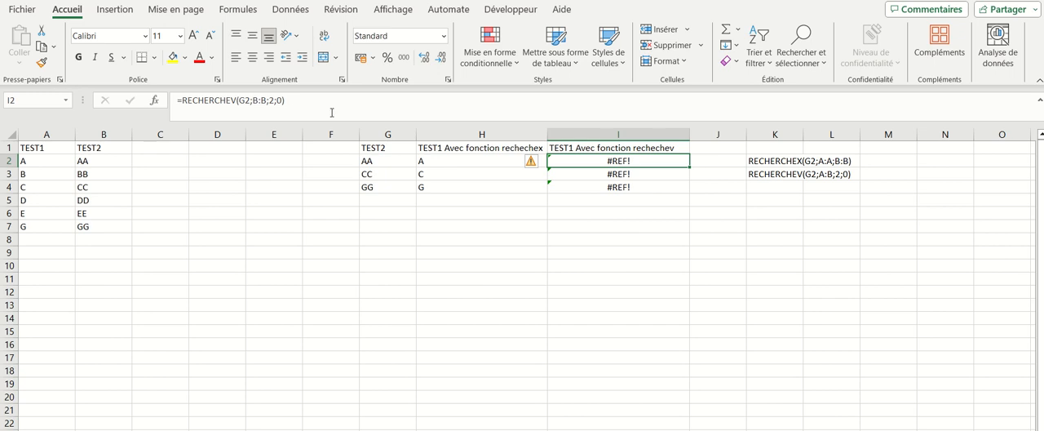
click(261, 100)
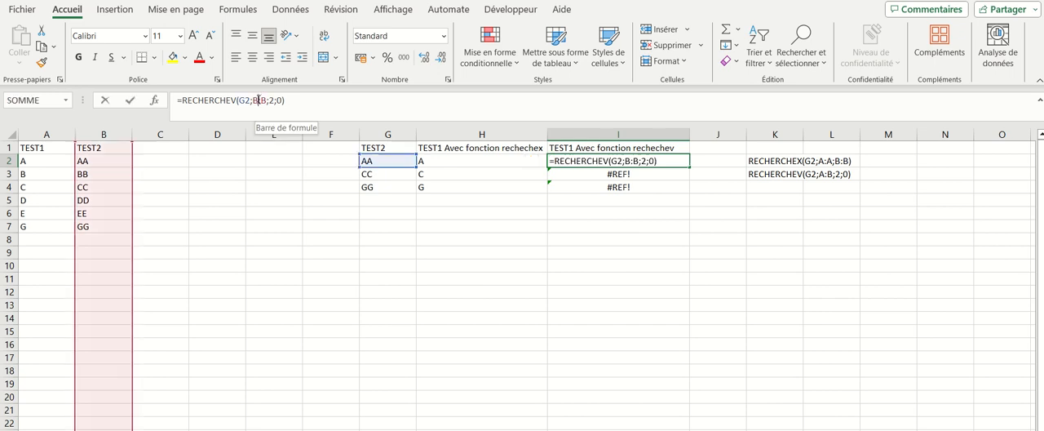
key(BackSpace)
text(A)
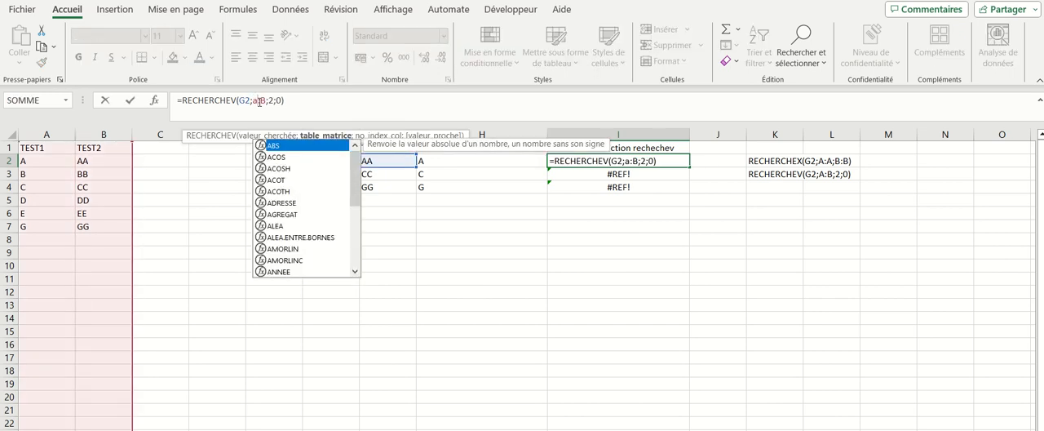
key(BackSpace)
text(A)
key(Return)
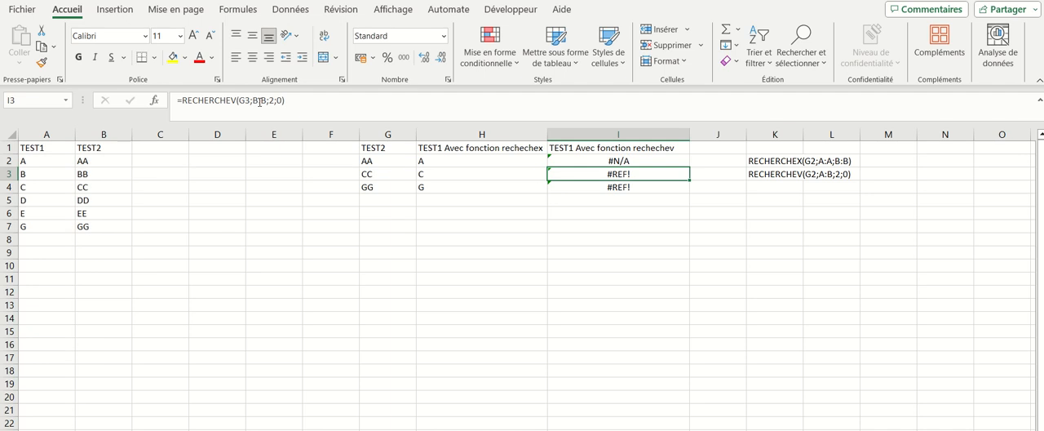
drag(617, 162, 676, 206)
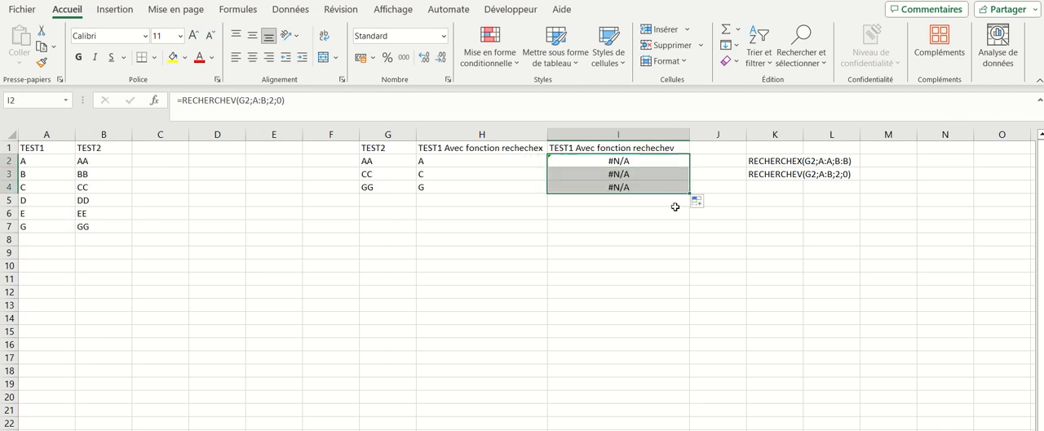